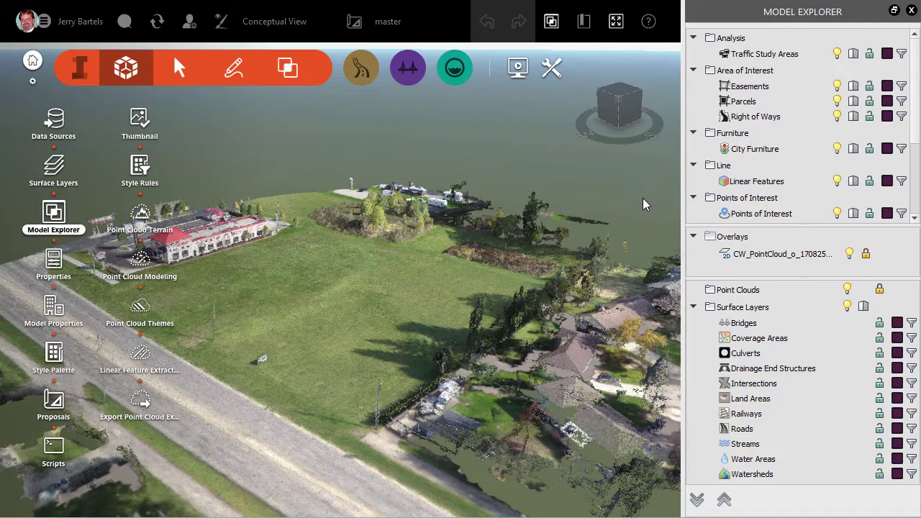
# Turn off the visibility of the CW_PointCloud overlay and the Point Clouds group, leaving the bare terrain displayed.
pyautogui.moveTo(642, 216); pyautogui.dragTo(613, 258, button='middle')
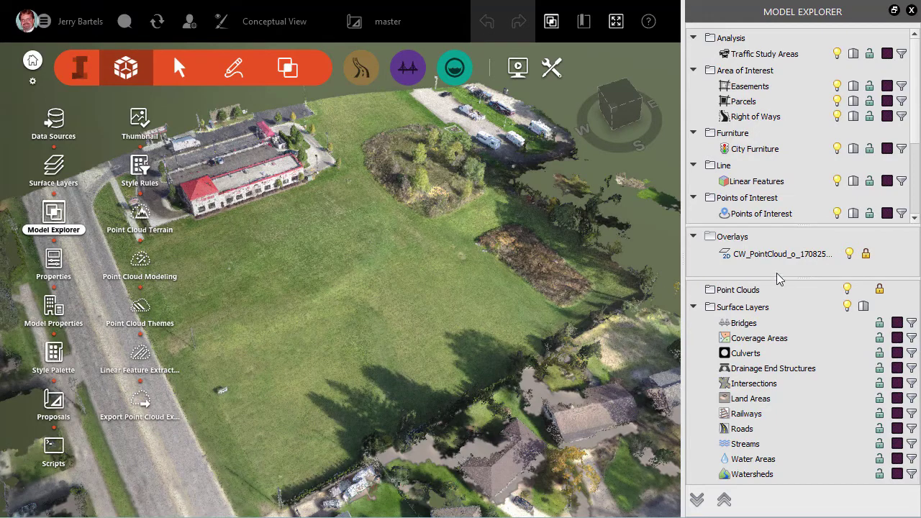
pyautogui.click(849, 254)
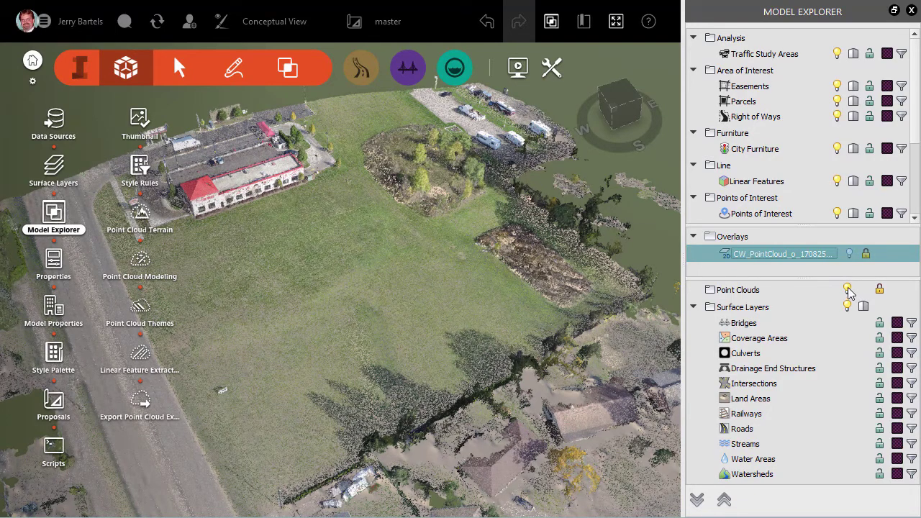
pyautogui.click(847, 289)
pyautogui.moveTo(580, 336); pyautogui.dragTo(492, 321, button='middle')
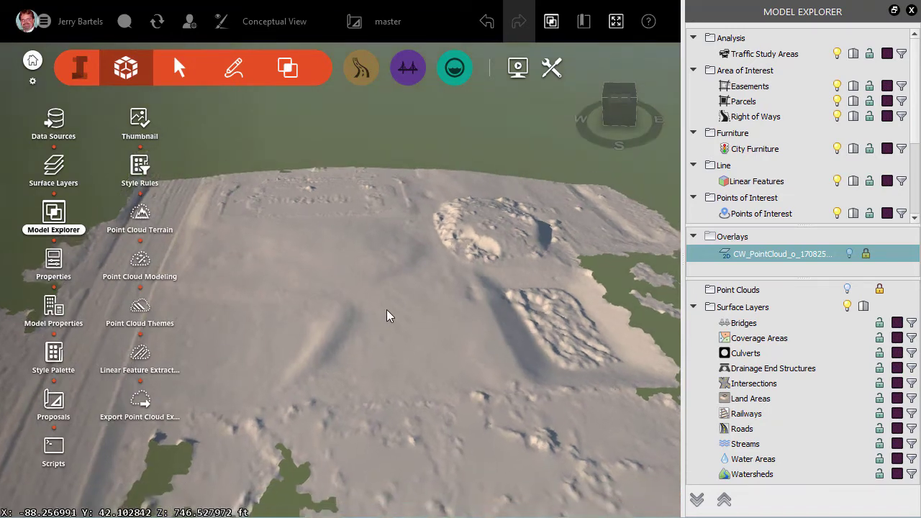
pyautogui.moveTo(333, 272); pyautogui.dragTo(365, 181)
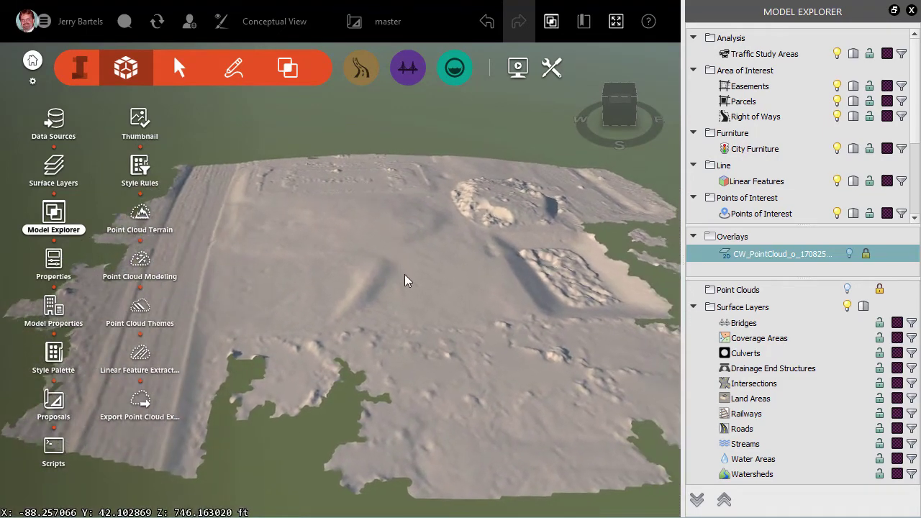
pyautogui.scroll(1, 407, 277)
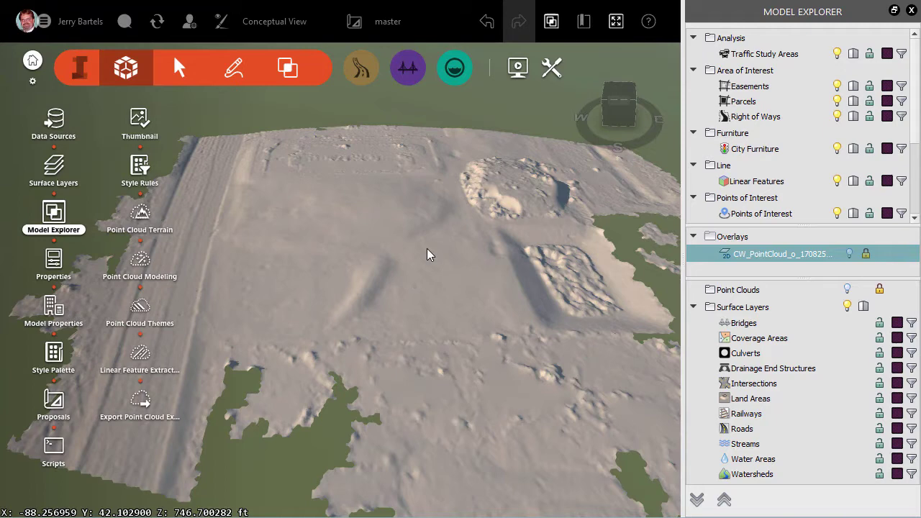
pyautogui.moveTo(432, 256); pyautogui.dragTo(400, 261)
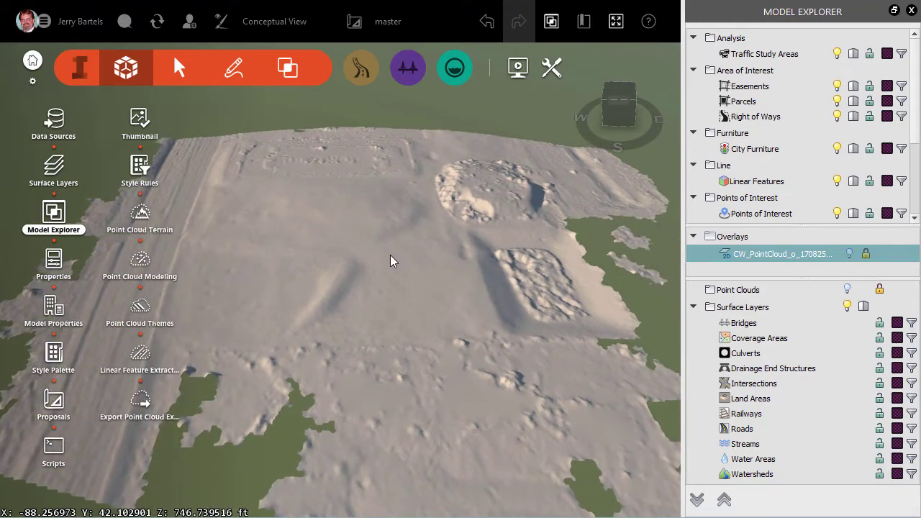
pyautogui.click(56, 124)
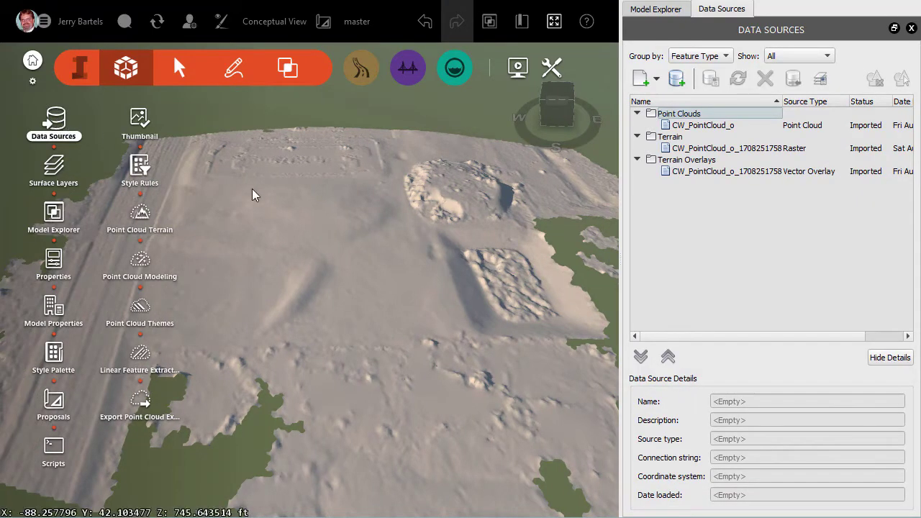
pyautogui.click(687, 152)
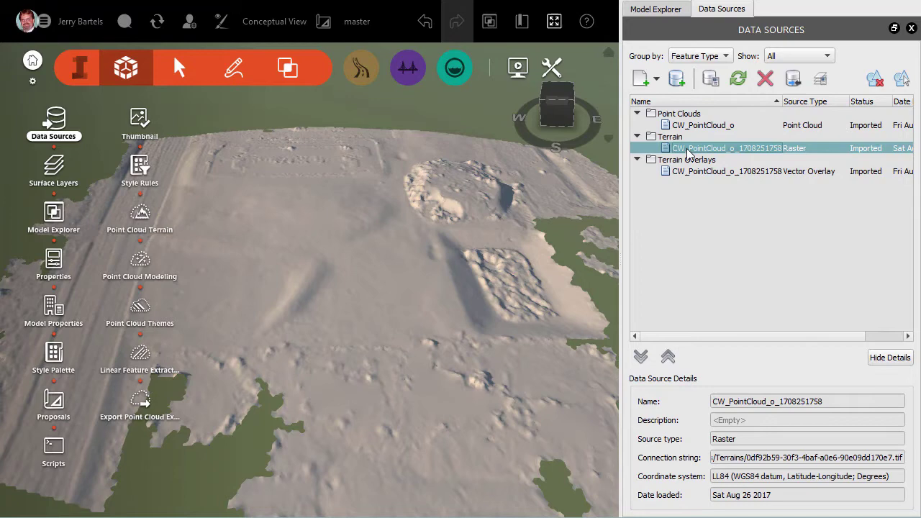
pyautogui.rightClick(688, 153)
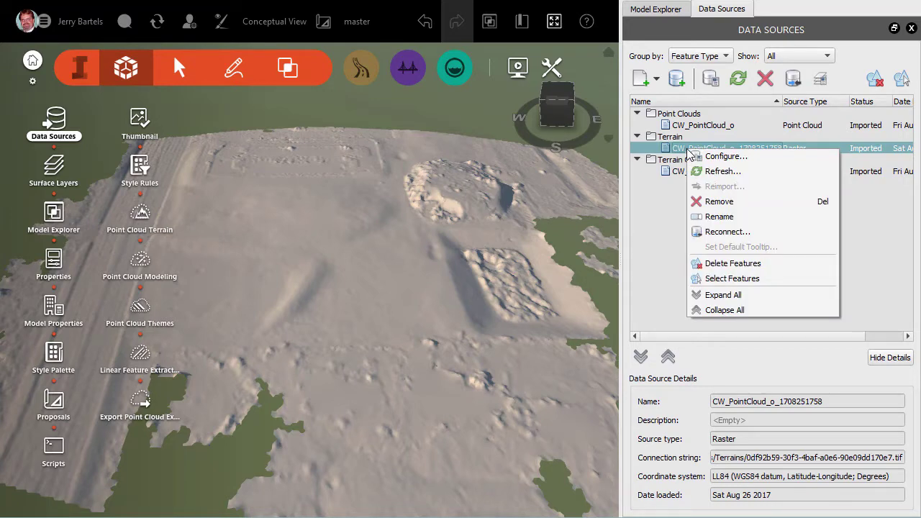
pyautogui.click(713, 161)
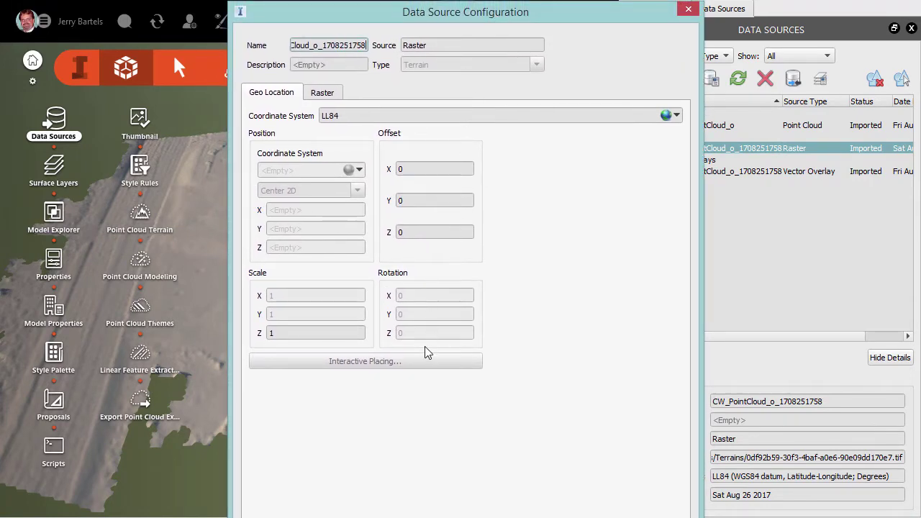
pyautogui.click(278, 334)
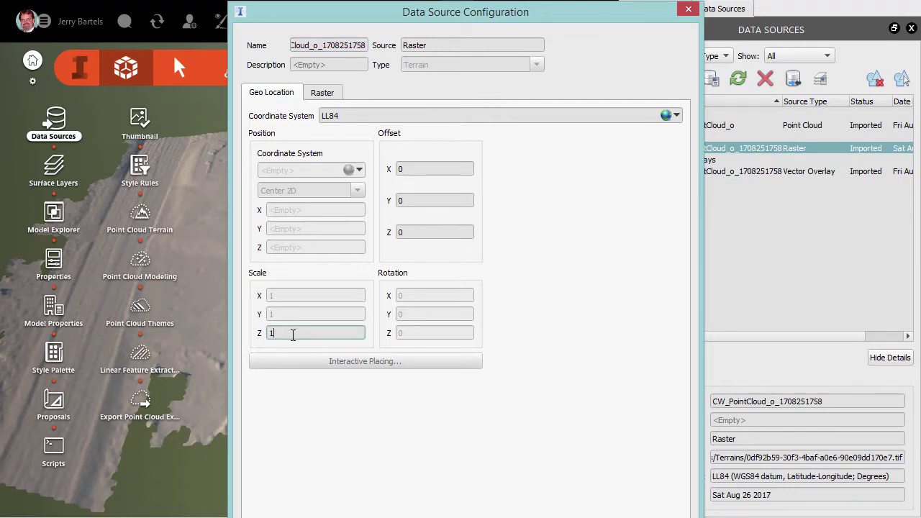
pyautogui.press('BackSpace')
pyautogui.write('2')
pyautogui.moveTo(464, 22); pyautogui.dragTo(459, 0)
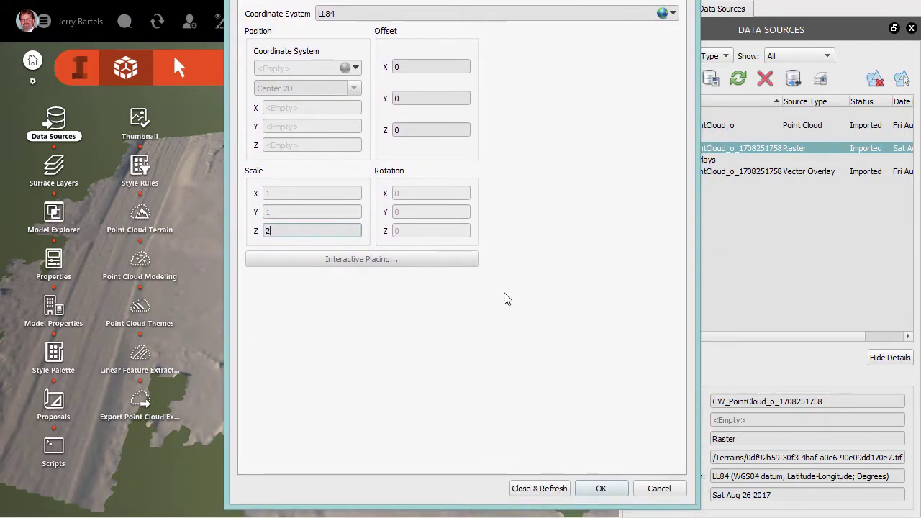
pyautogui.click(539, 488)
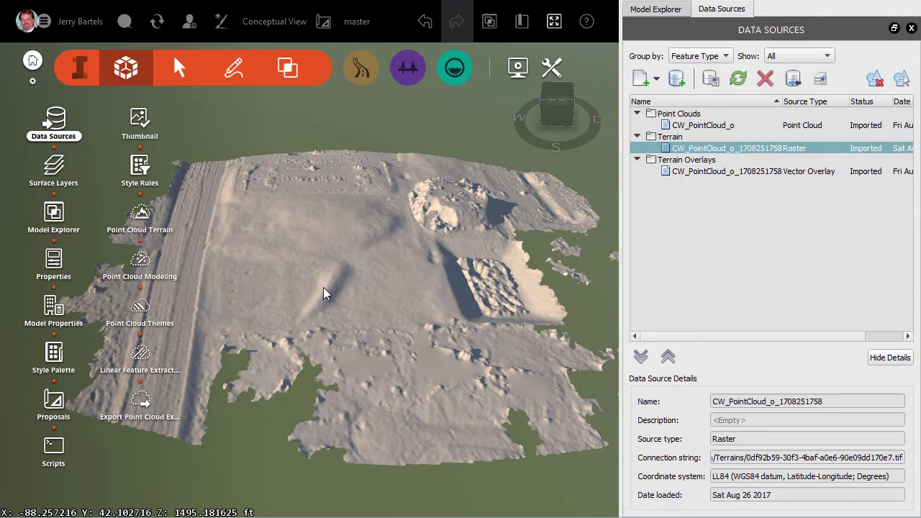
pyautogui.click(681, 148)
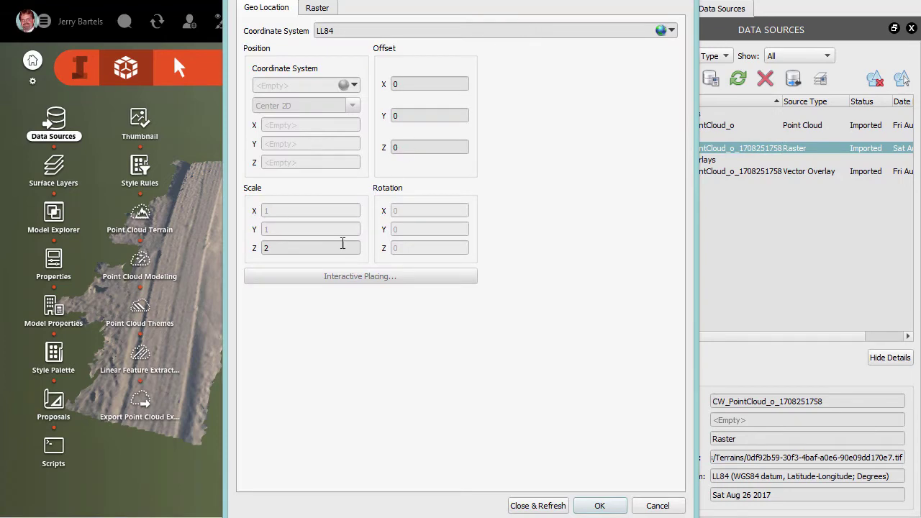
pyautogui.doubleClick(280, 244)
pyautogui.write('4')
pyautogui.click(530, 506)
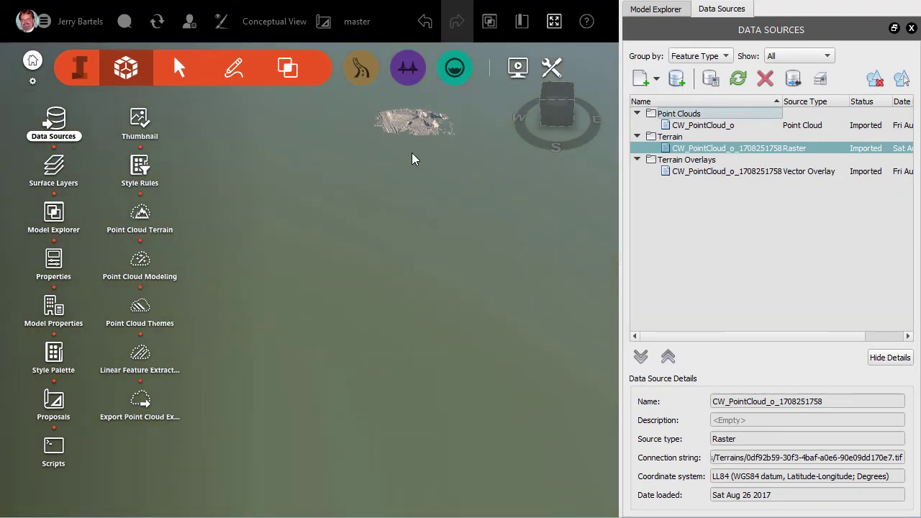
# Examine the vertically exaggerated terrain up close from several angles, including the road and the mounds.
pyautogui.moveTo(410, 148); pyautogui.dragTo(354, 307)
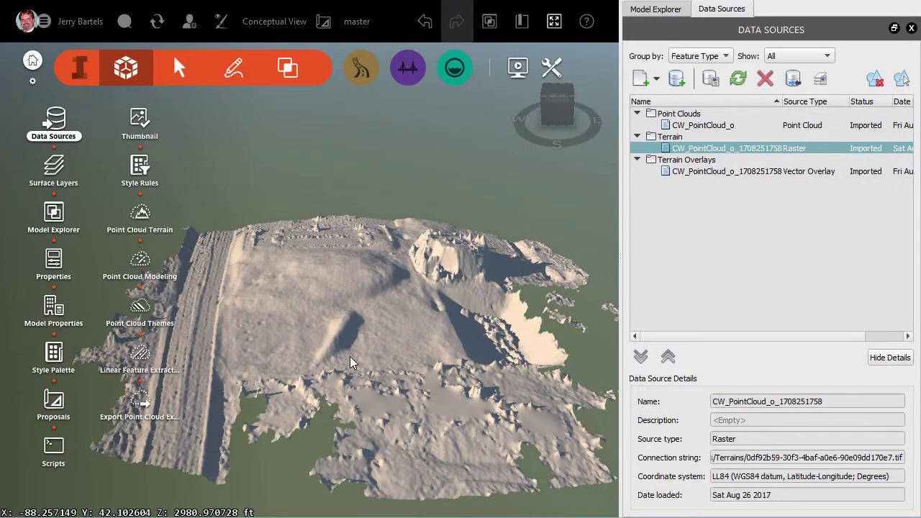
pyautogui.scroll(3, 309, 357)
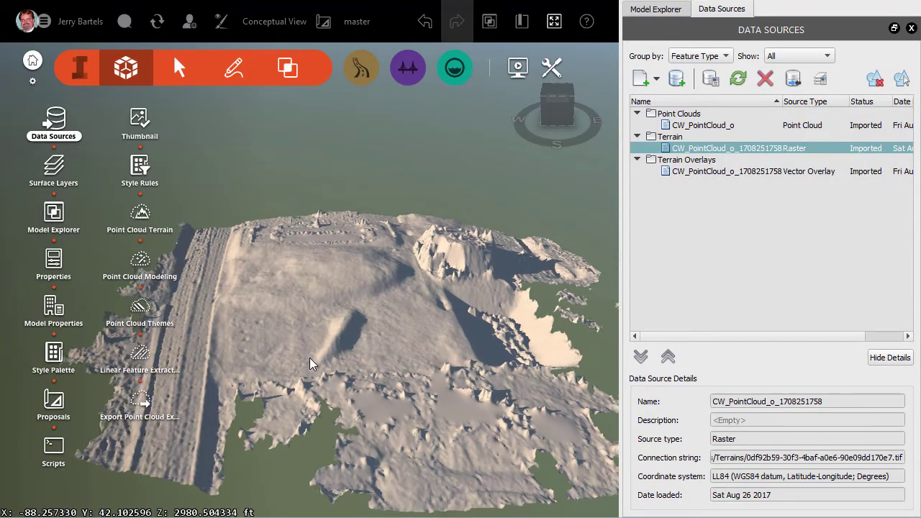
pyautogui.scroll(2, 309, 358)
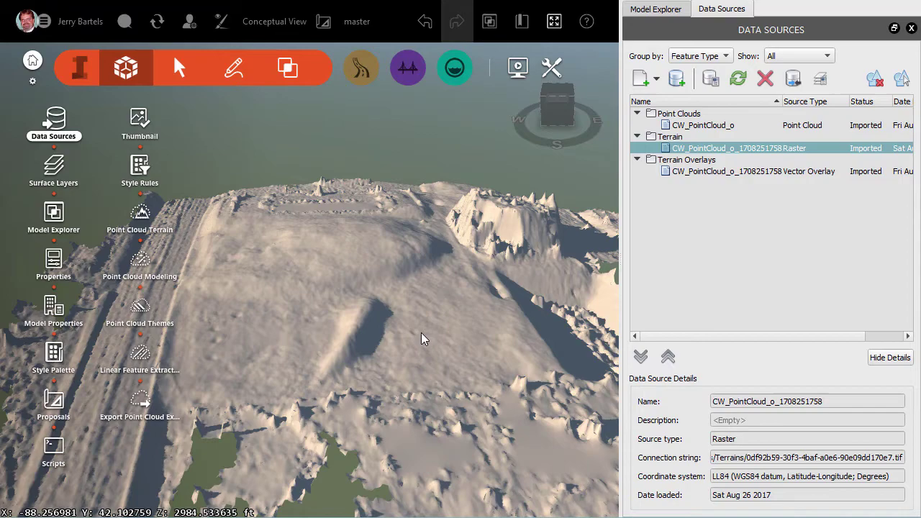
pyautogui.scroll(2, 423, 358)
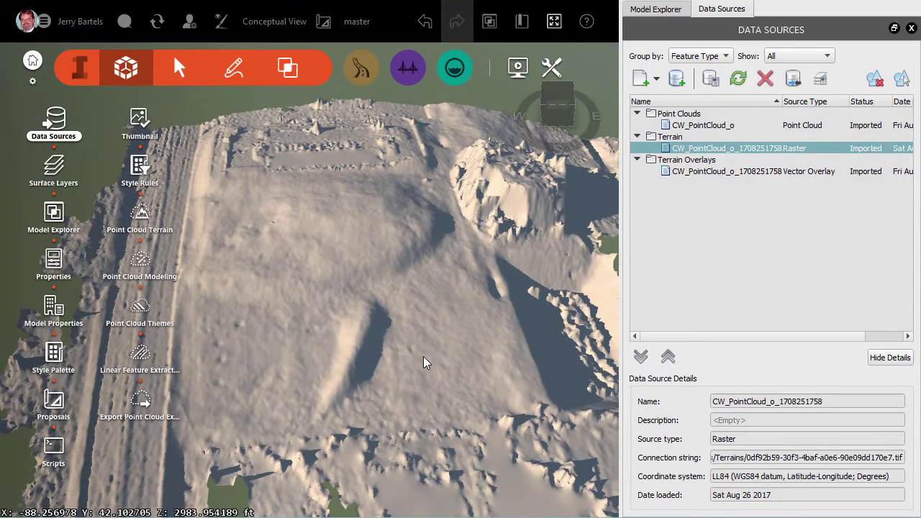
pyautogui.keyDown('shift'); pyautogui.moveTo(423, 356); pyautogui.dragTo(420, 327, button='middle'); pyautogui.keyUp('shift')
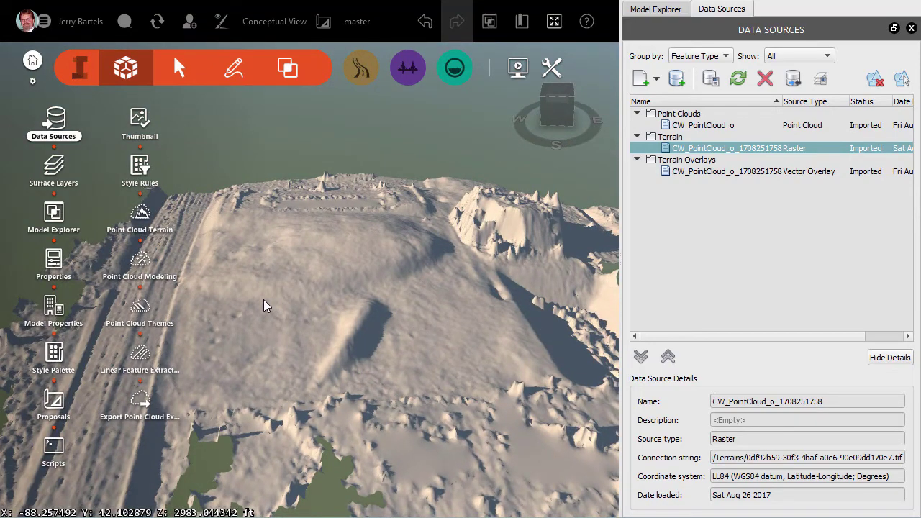
pyautogui.moveTo(263, 306); pyautogui.dragTo(374, 277)
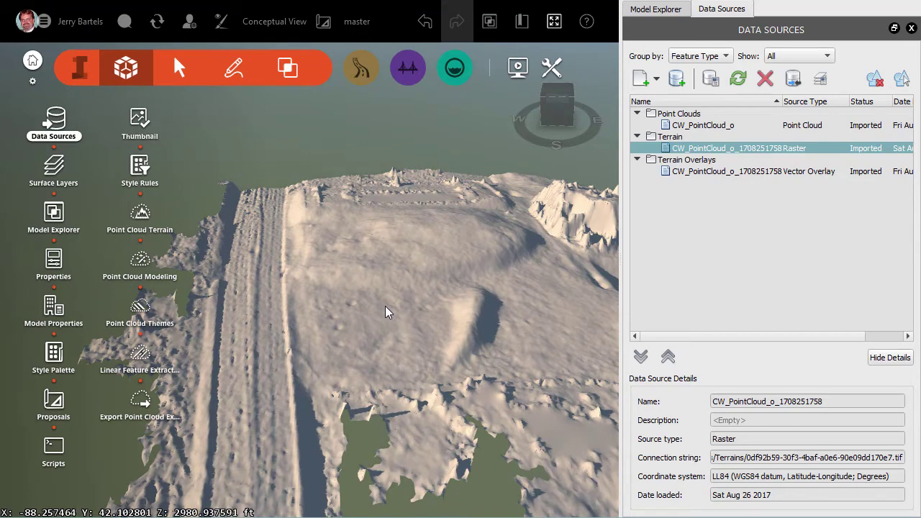
pyautogui.moveTo(427, 304); pyautogui.dragTo(349, 292)
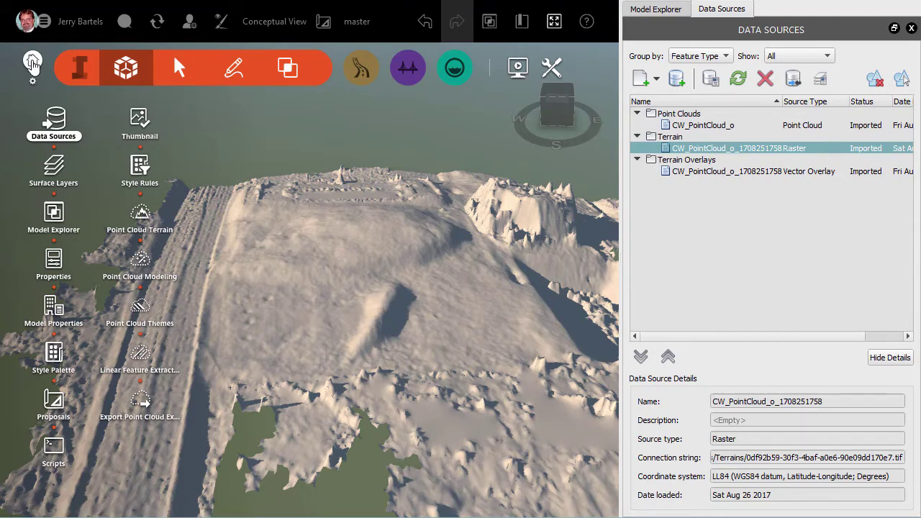
# Open the CWConcept model and switch the view to its saved Tuesday bookmark.
pyautogui.click(32, 63)
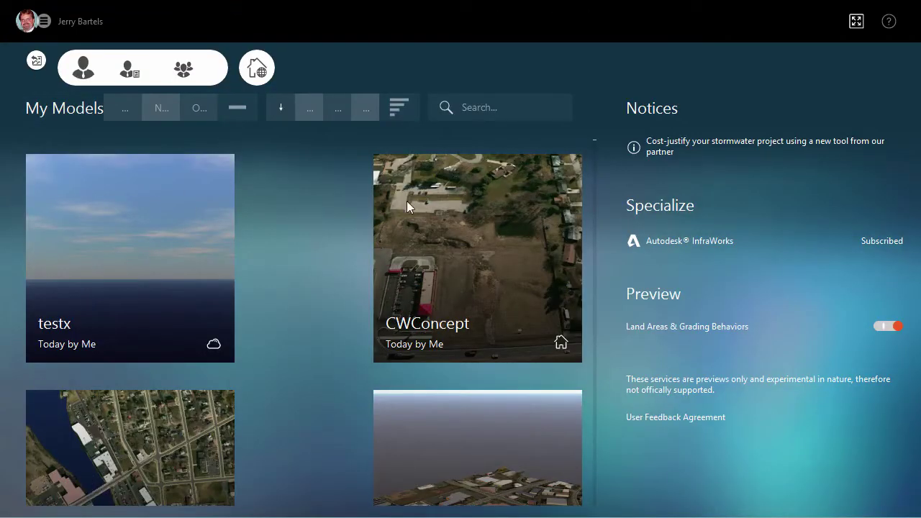
pyautogui.click(448, 201)
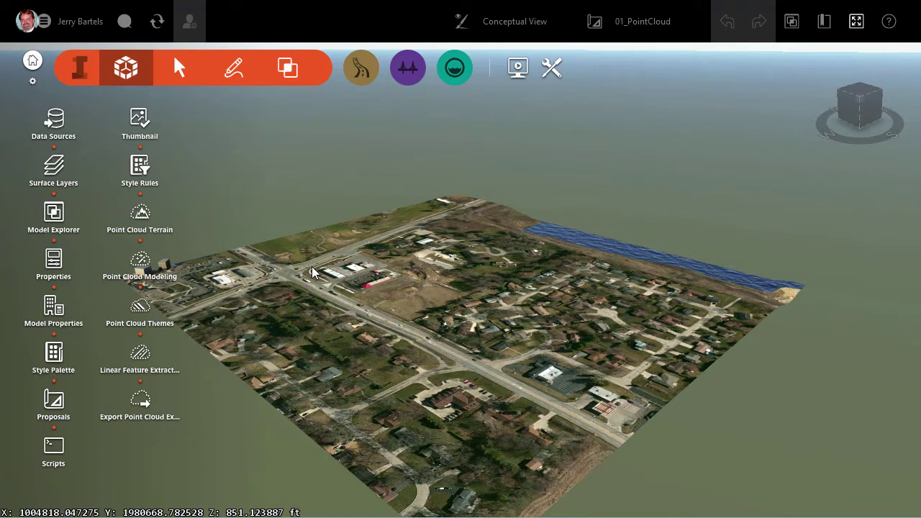
pyautogui.click(824, 23)
pyautogui.moveTo(730, 96)
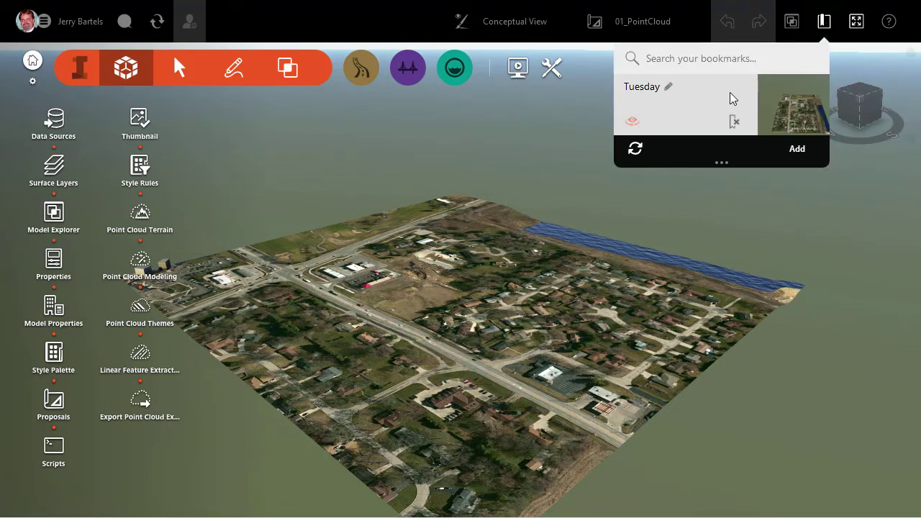
pyautogui.click(642, 87)
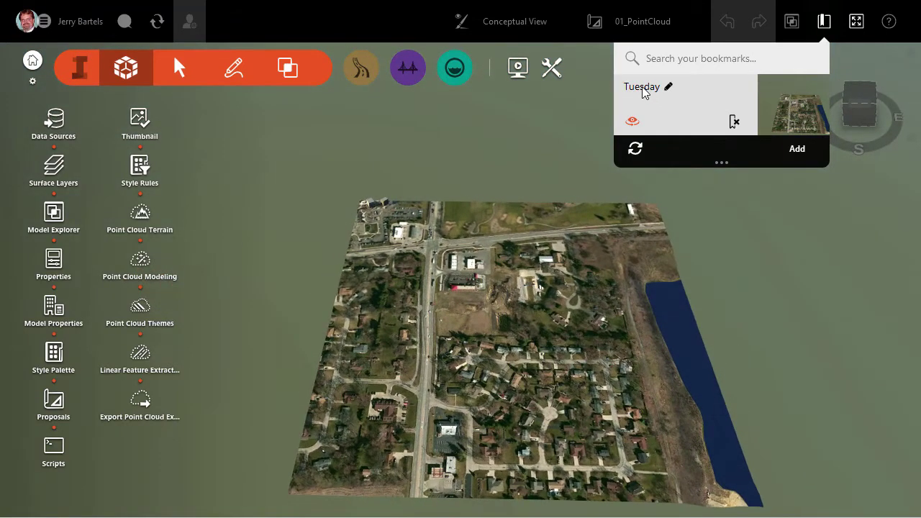
pyautogui.click(754, 285)
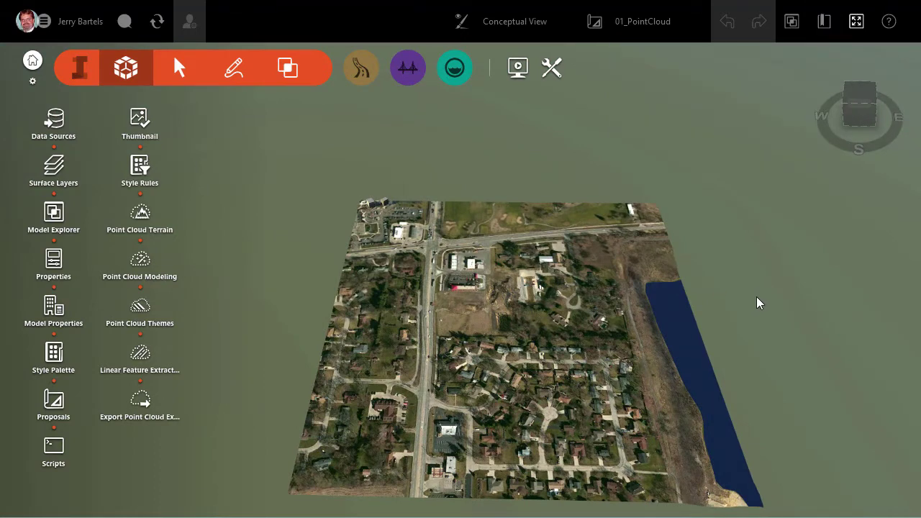
pyautogui.click(56, 123)
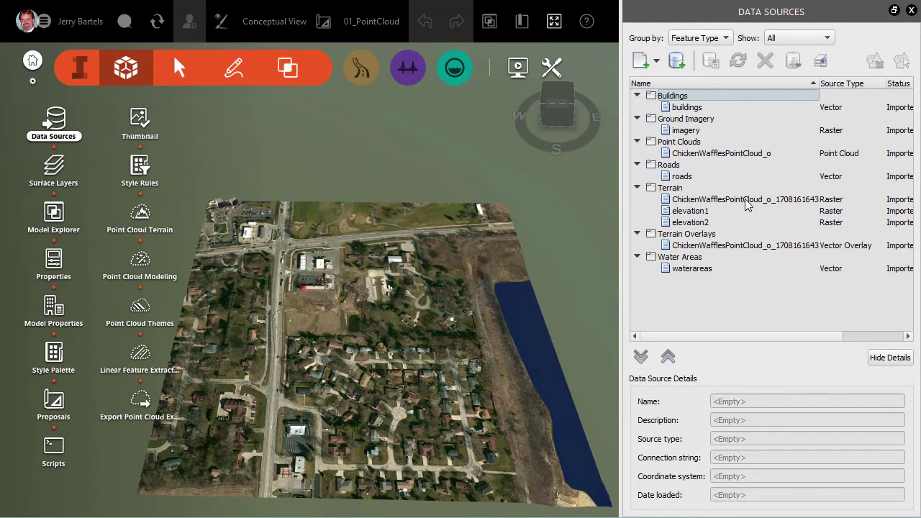
pyautogui.click(694, 223)
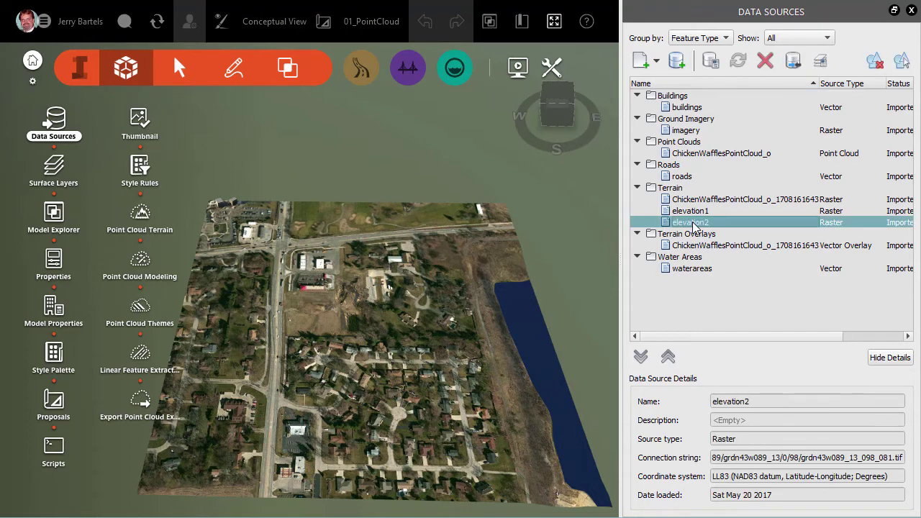
pyautogui.click(694, 211)
pyautogui.click(691, 200)
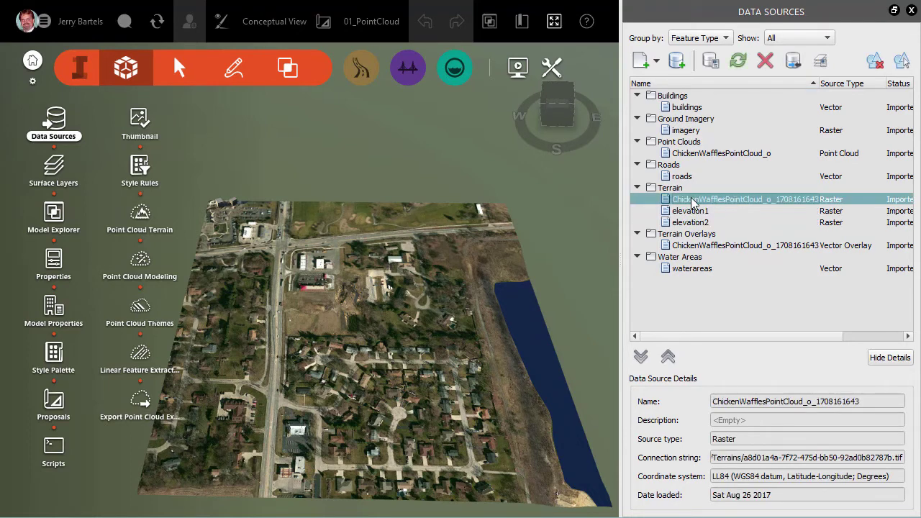
pyautogui.click(692, 211)
pyautogui.click(689, 223)
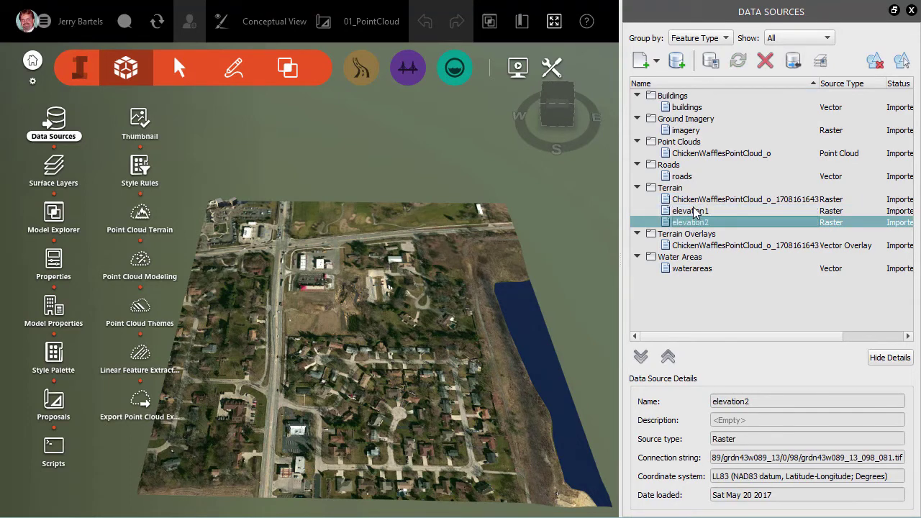
pyautogui.click(695, 211)
pyautogui.click(694, 223)
pyautogui.click(688, 202)
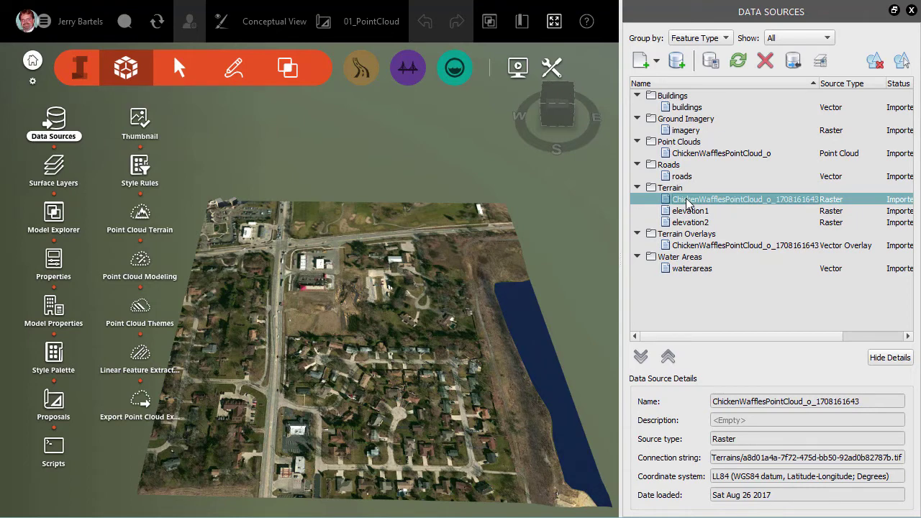
pyautogui.rightClick(687, 204)
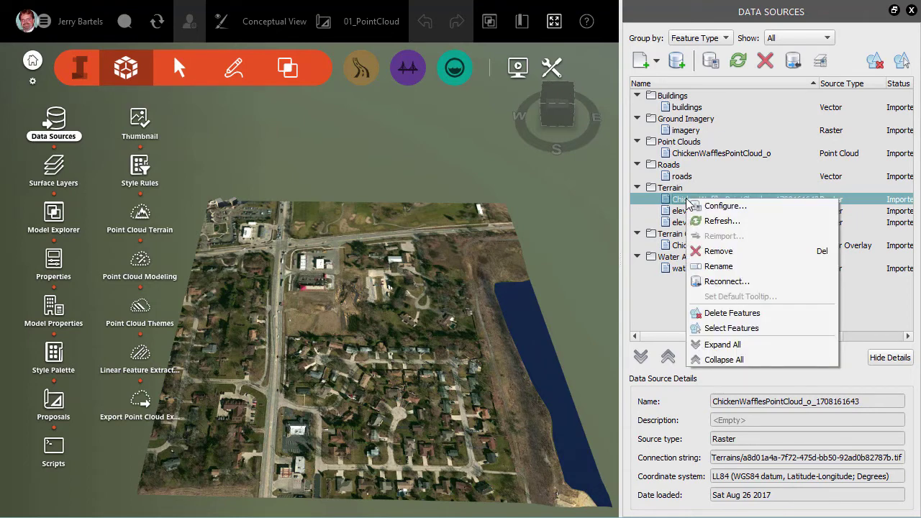
pyautogui.click(704, 207)
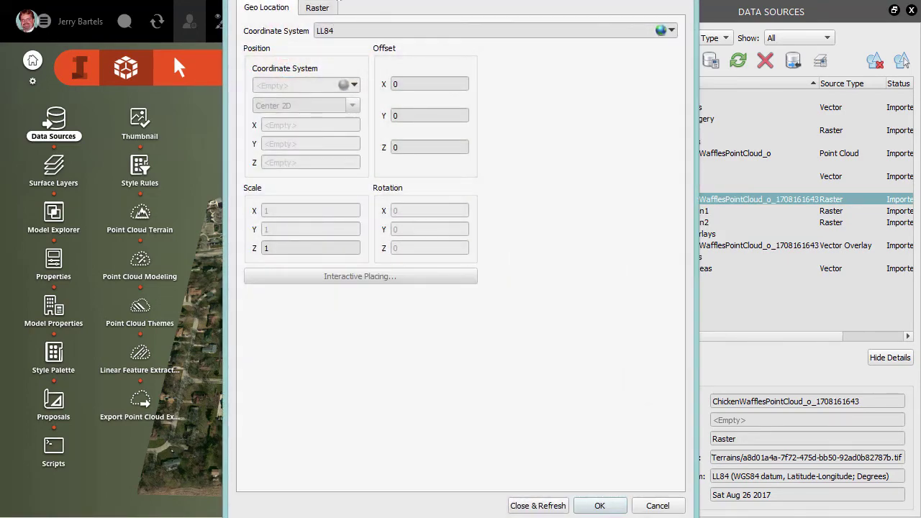
pyautogui.moveTo(363, 0)
pyautogui.mouseDown()
pyautogui.moveTo(362, 29)
pyautogui.moveTo(362, 8)
pyautogui.mouseUp()
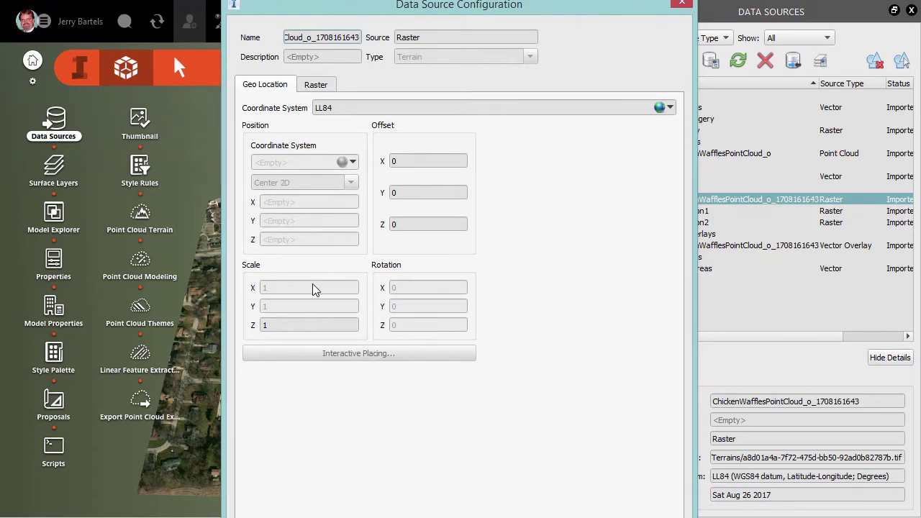
pyautogui.doubleClick(281, 326)
pyautogui.write('2')
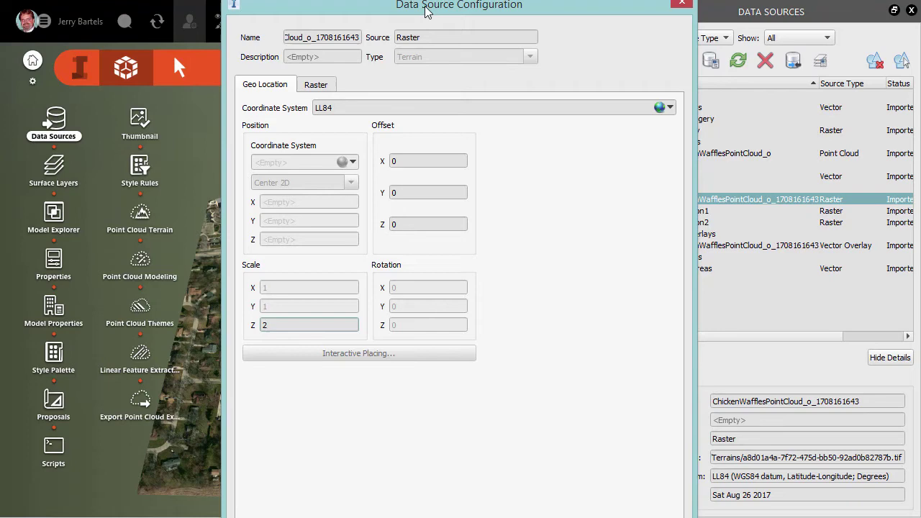
pyautogui.moveTo(426, 7); pyautogui.dragTo(423, 0)
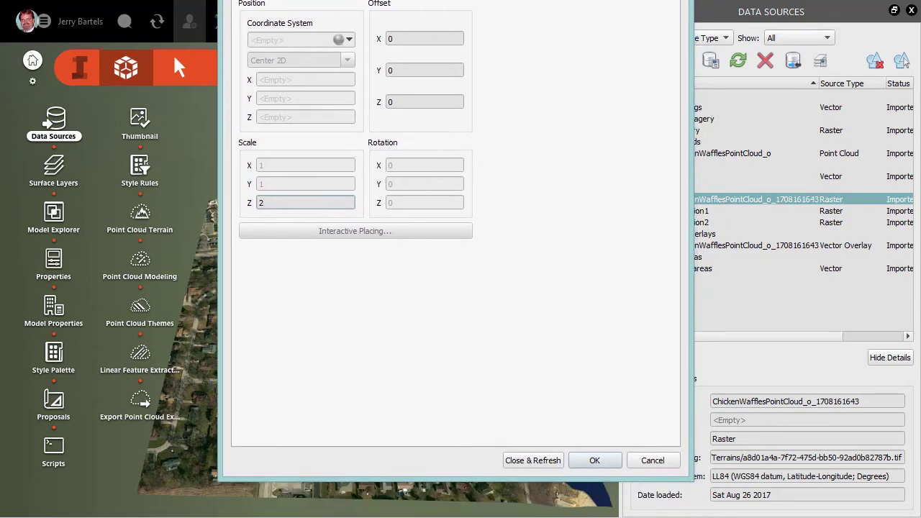
pyautogui.click(535, 461)
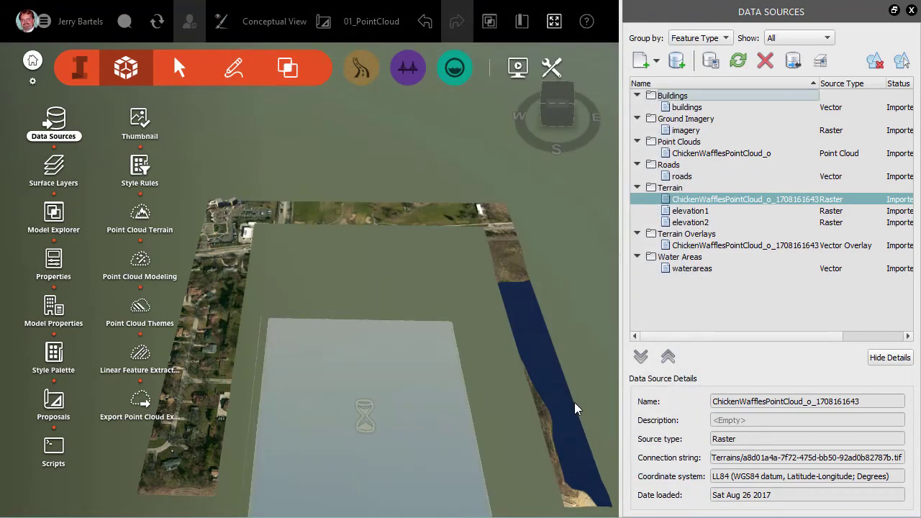